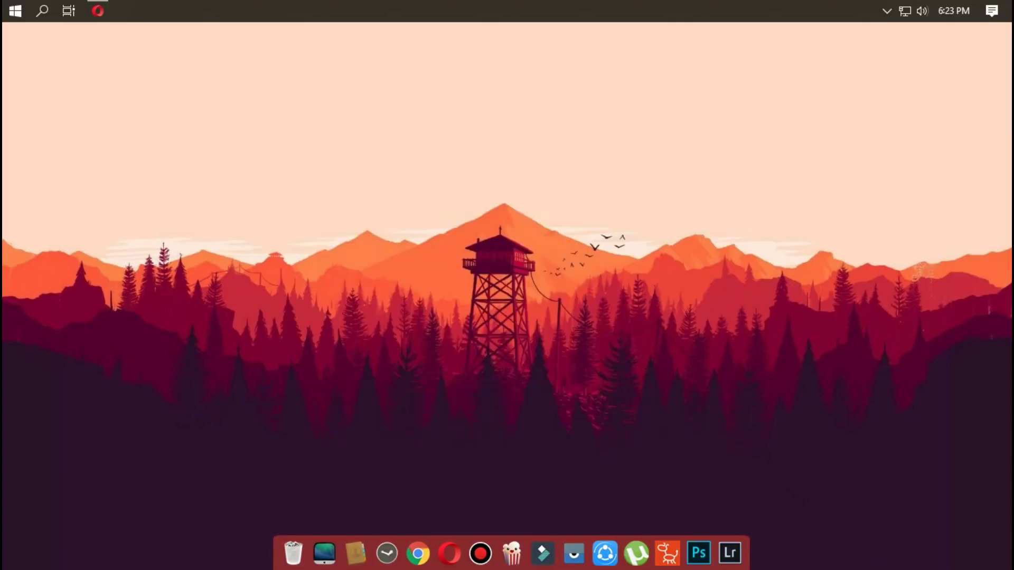
# Open Task Manager, move its window to the middle of the desktop, and show the list of startup programs
pyautogui.rightClick(610, 11)
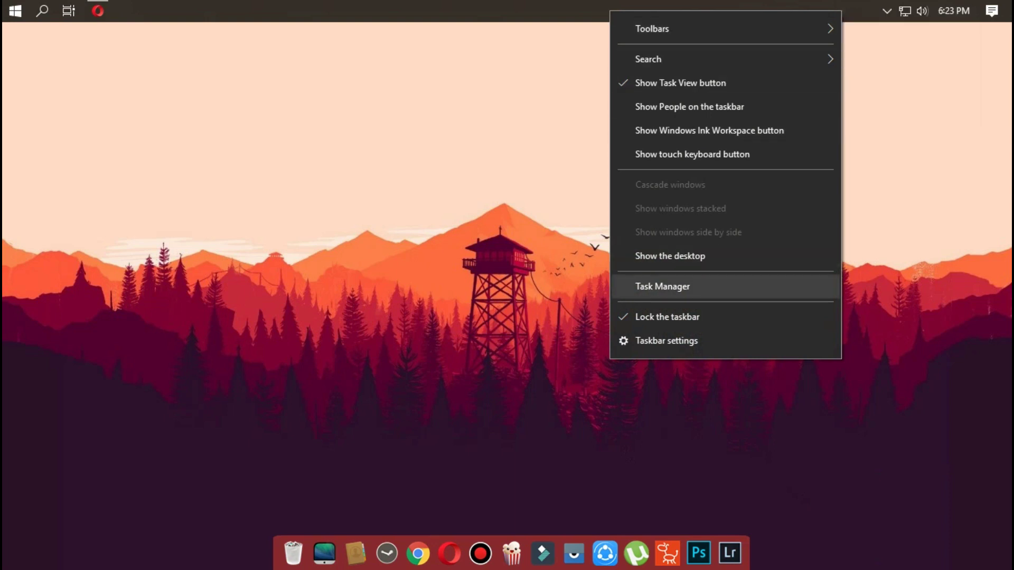
pyautogui.click(662, 286)
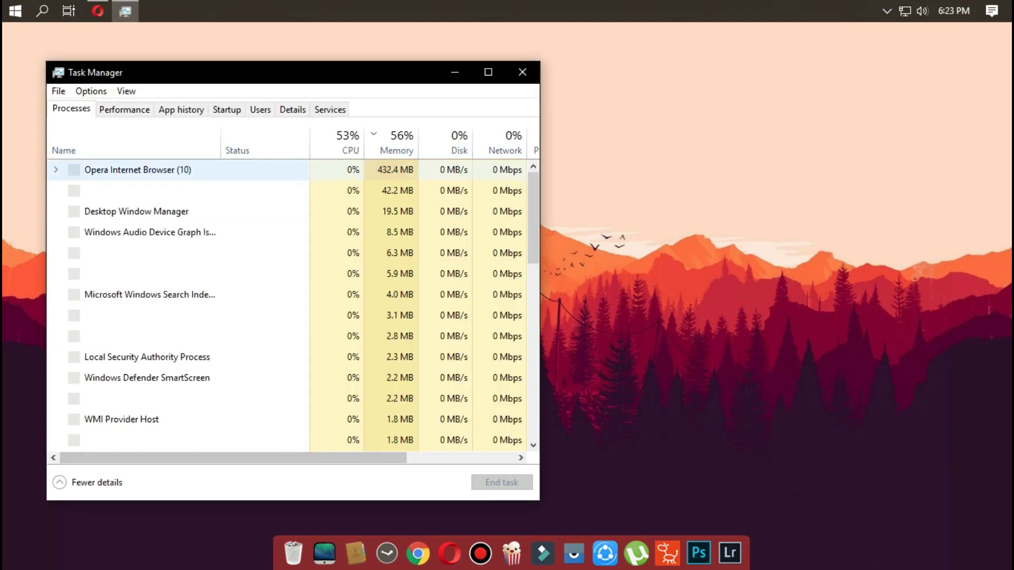
pyautogui.moveTo(297, 69); pyautogui.dragTo(502, 77)
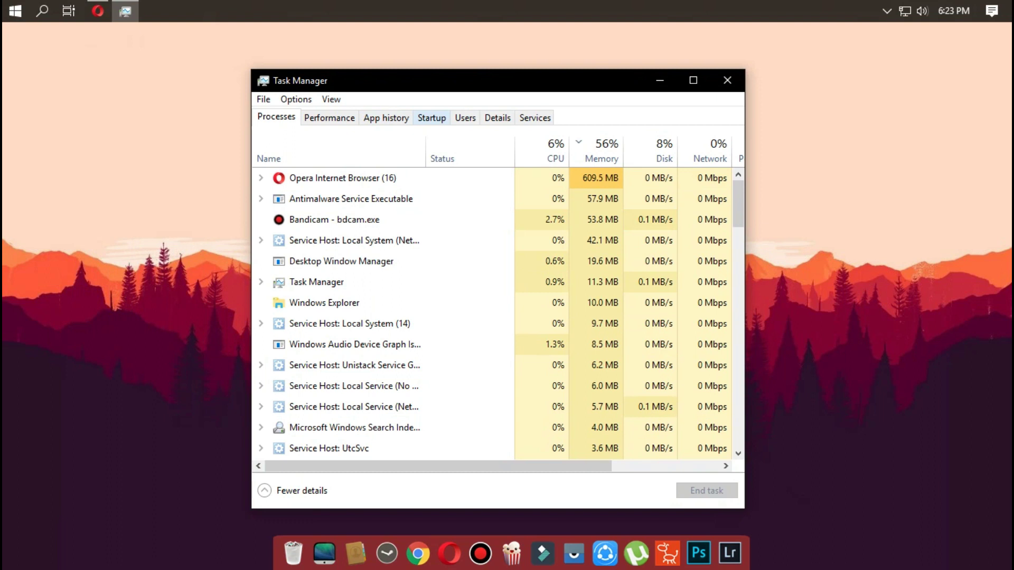
pyautogui.click(431, 118)
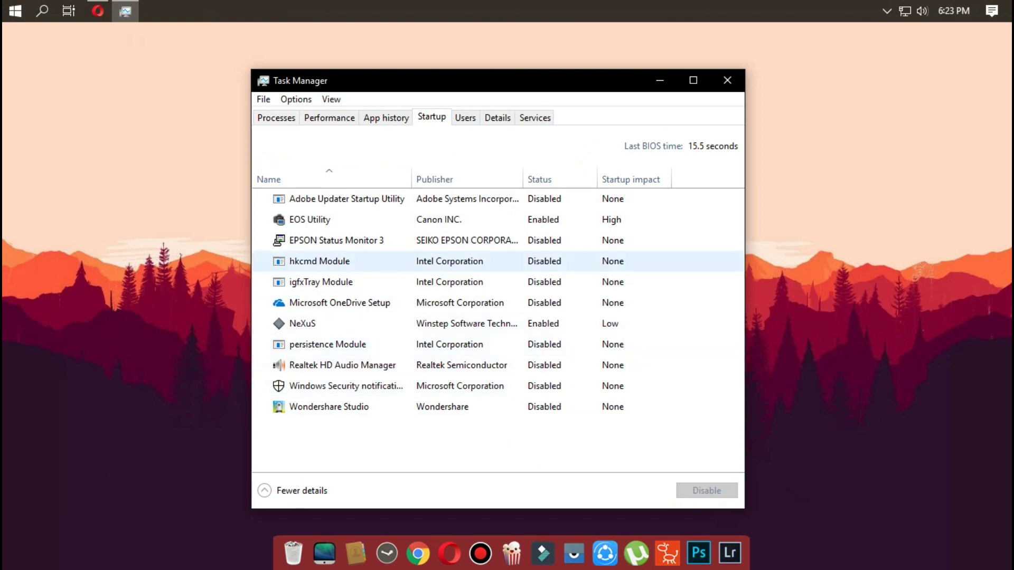
# Disable EOS Utility from running at startup and close Task Manager
pyautogui.click(439, 219)
pyautogui.rightClick(549, 221)
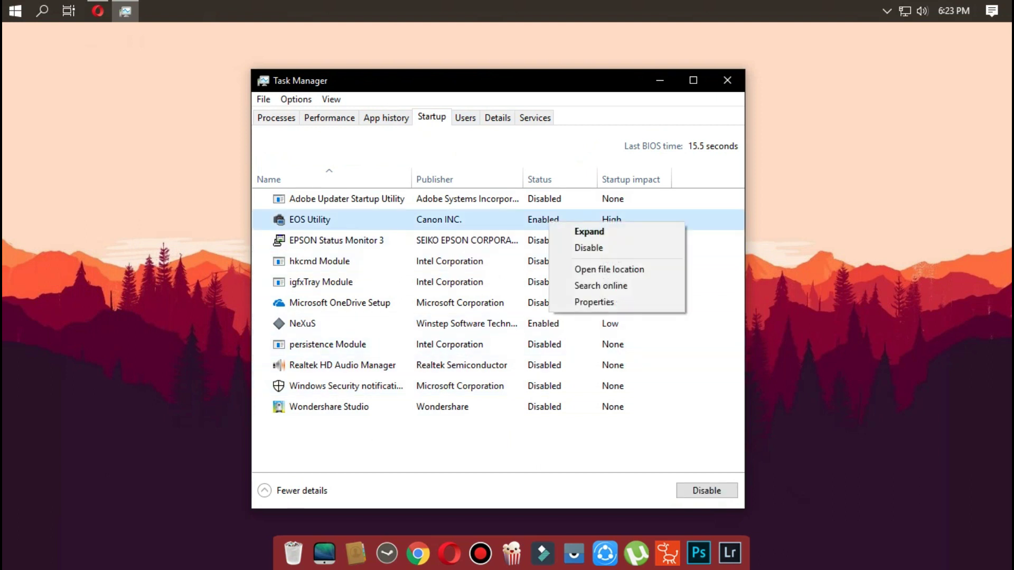
pyautogui.click(588, 246)
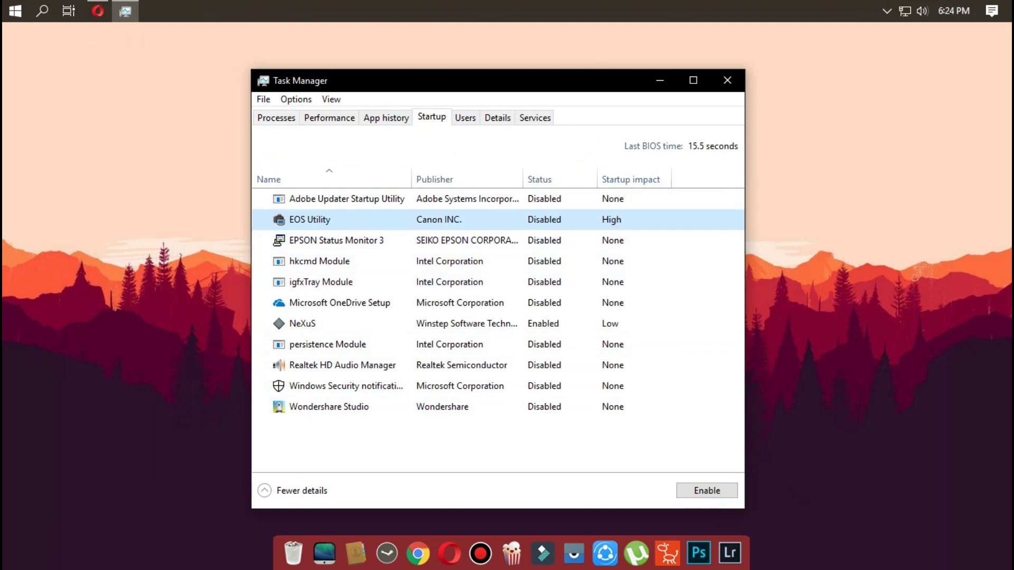
pyautogui.click(727, 80)
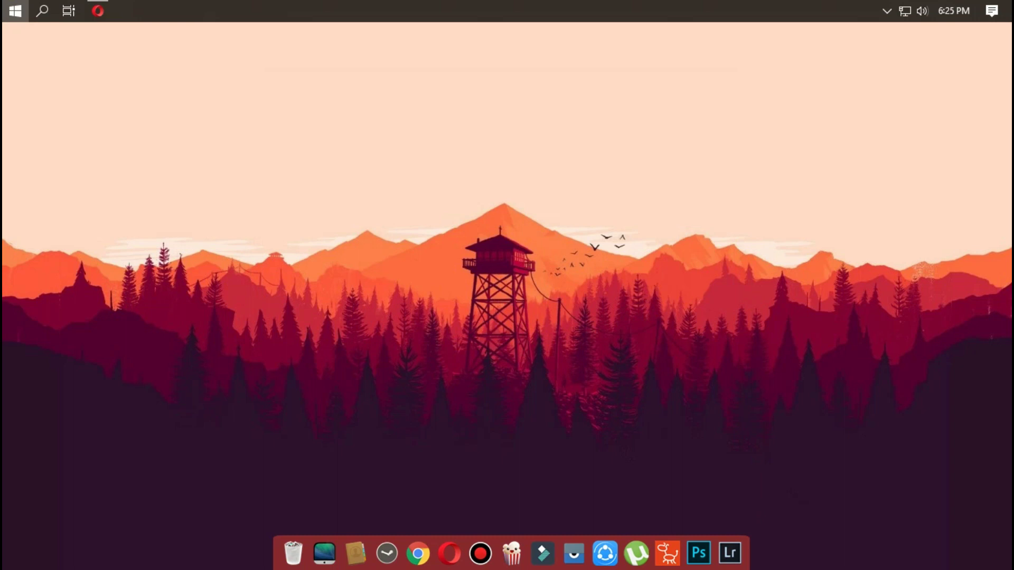
# Open the Apps & features page in Windows Settings
pyautogui.click(15, 11)
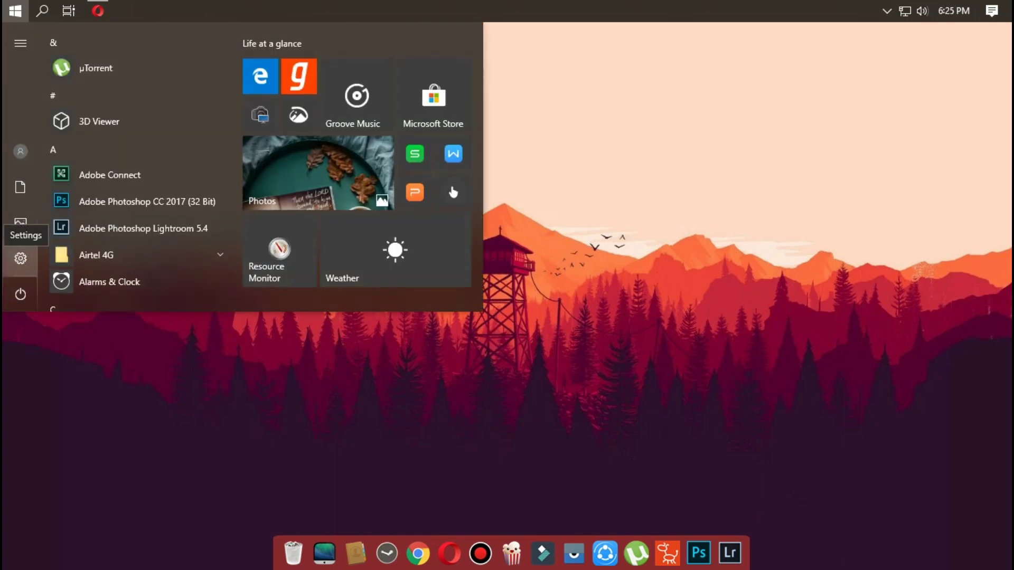
pyautogui.click(20, 258)
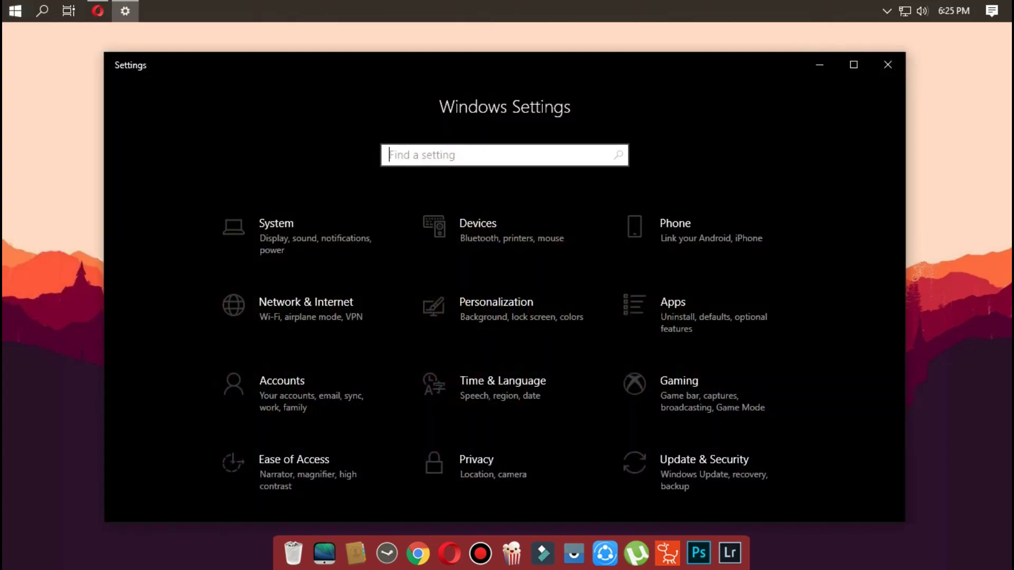
pyautogui.click(686, 313)
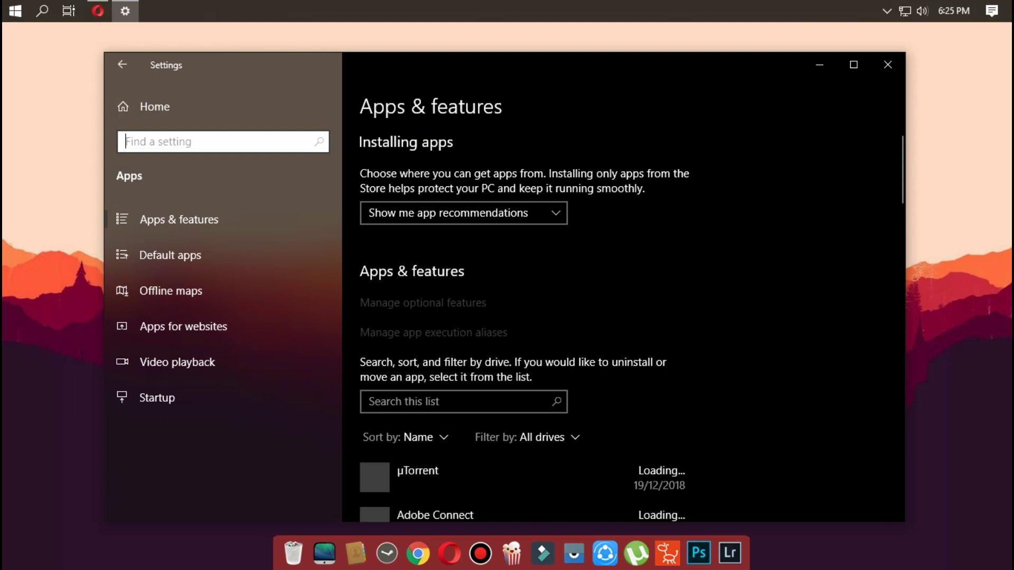
# Uninstall the AdBlock app from the list of installed apps
pyautogui.scroll(-6, 523, 323)
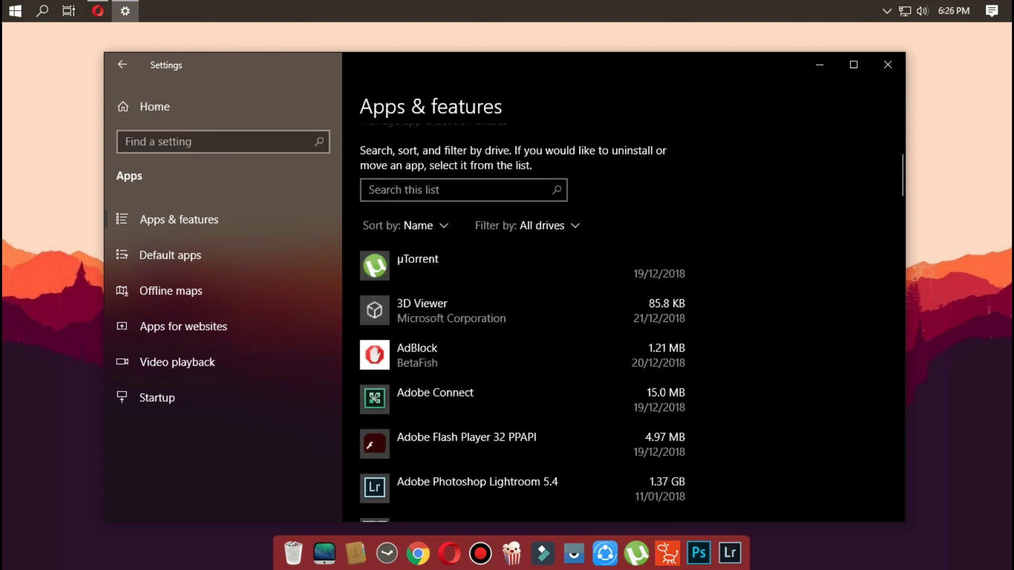
pyautogui.scroll(-1, 522, 323)
pyautogui.scroll(2, 523, 323)
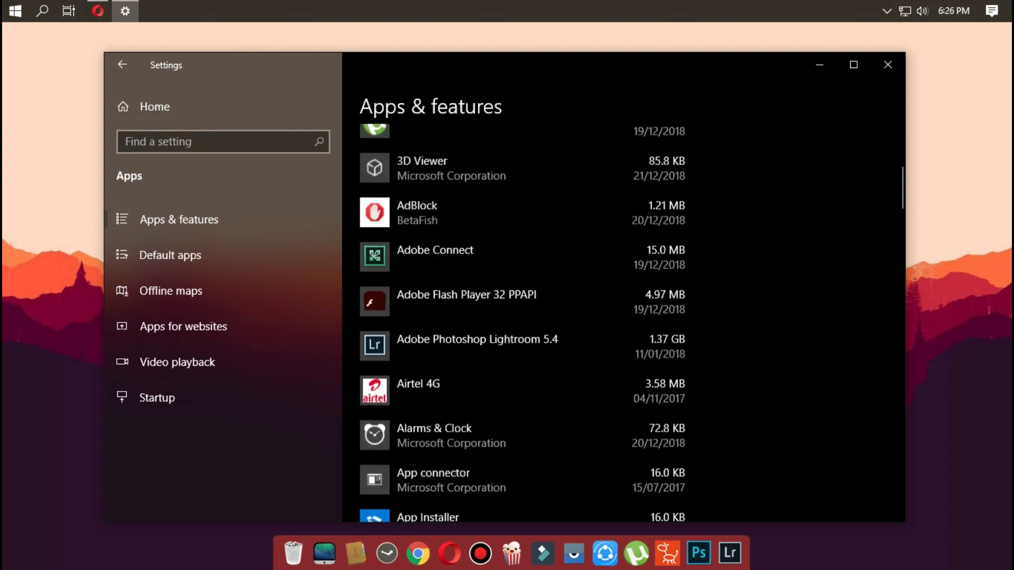
pyautogui.click(523, 217)
pyautogui.click(651, 276)
pyautogui.click(705, 241)
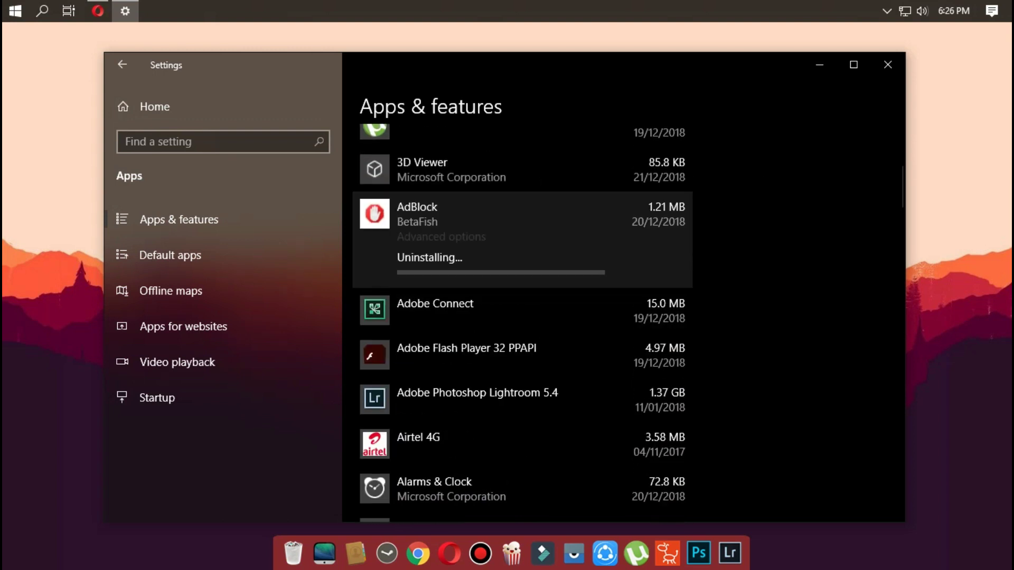
pyautogui.scroll(-6, 522, 307)
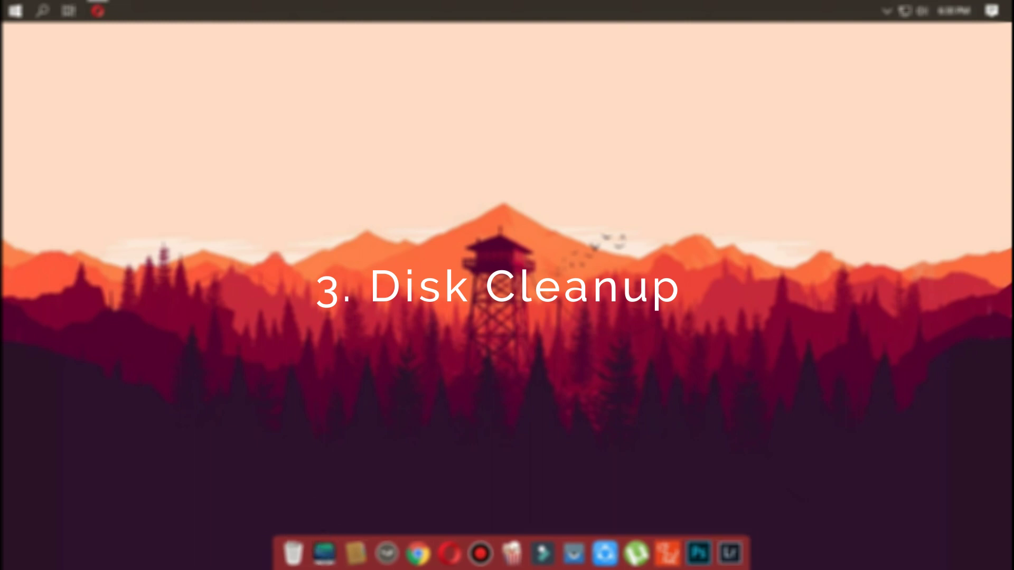
# Open the properties of Local Disk (C:) from This PC in File Explorer
pyautogui.press('super+e')
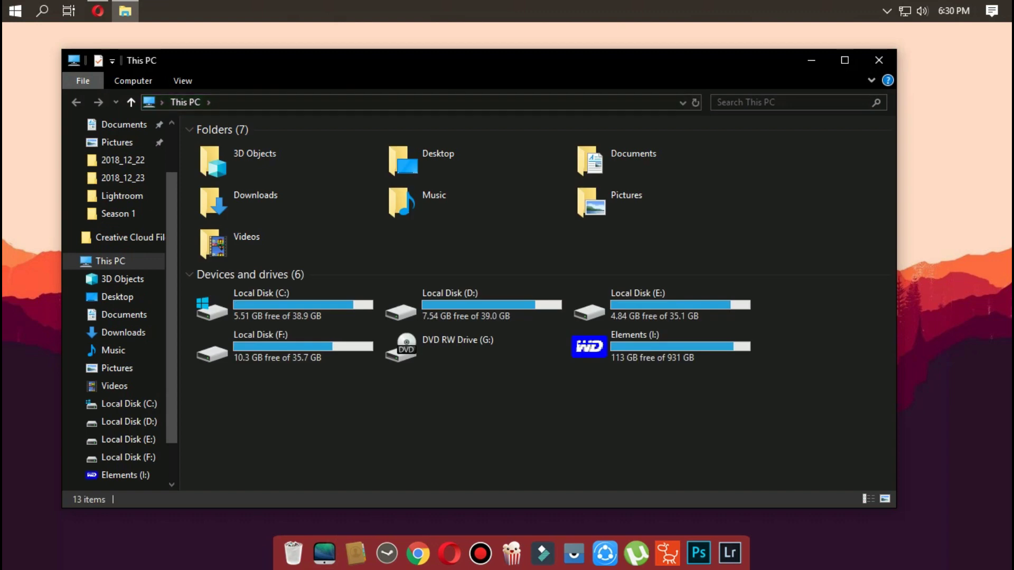
pyautogui.click(284, 304)
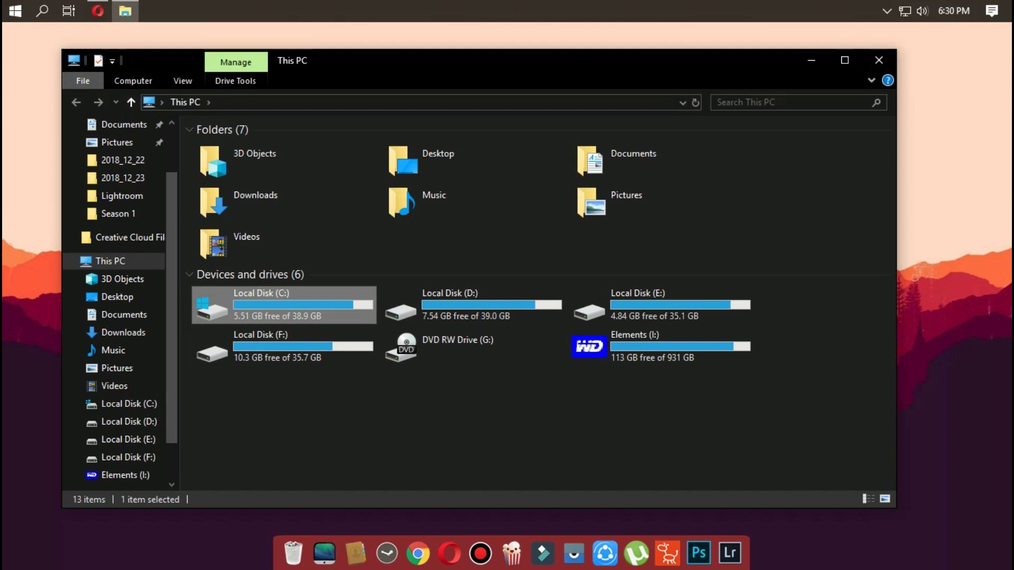
pyautogui.rightClick(296, 305)
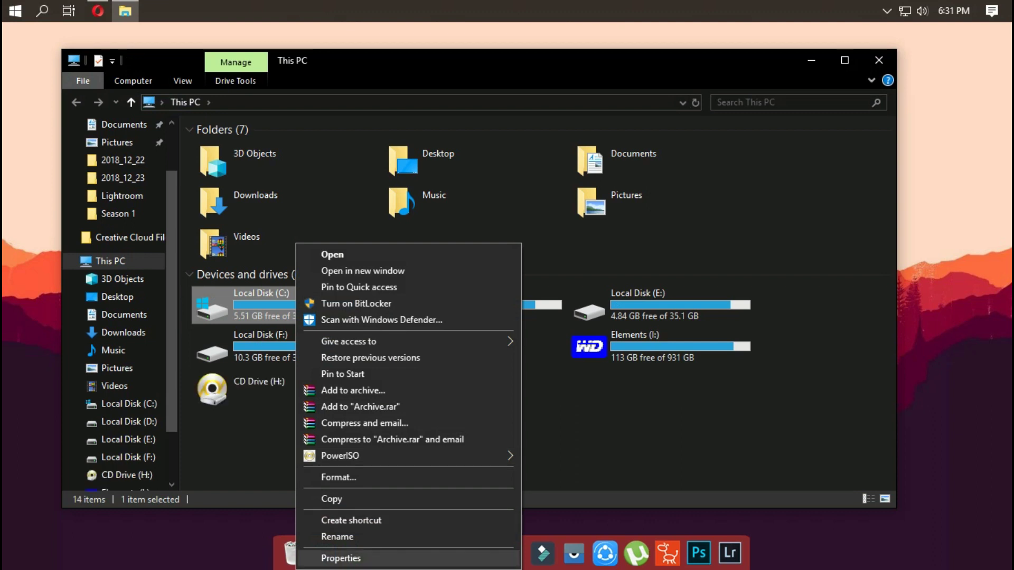
pyautogui.click(340, 558)
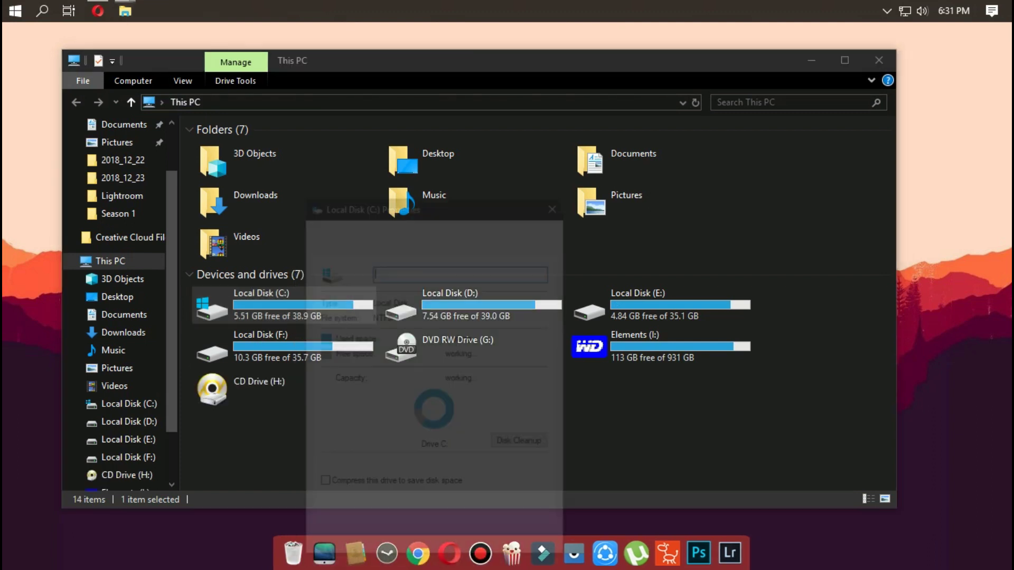
pyautogui.moveTo(458, 211); pyautogui.dragTo(531, 132)
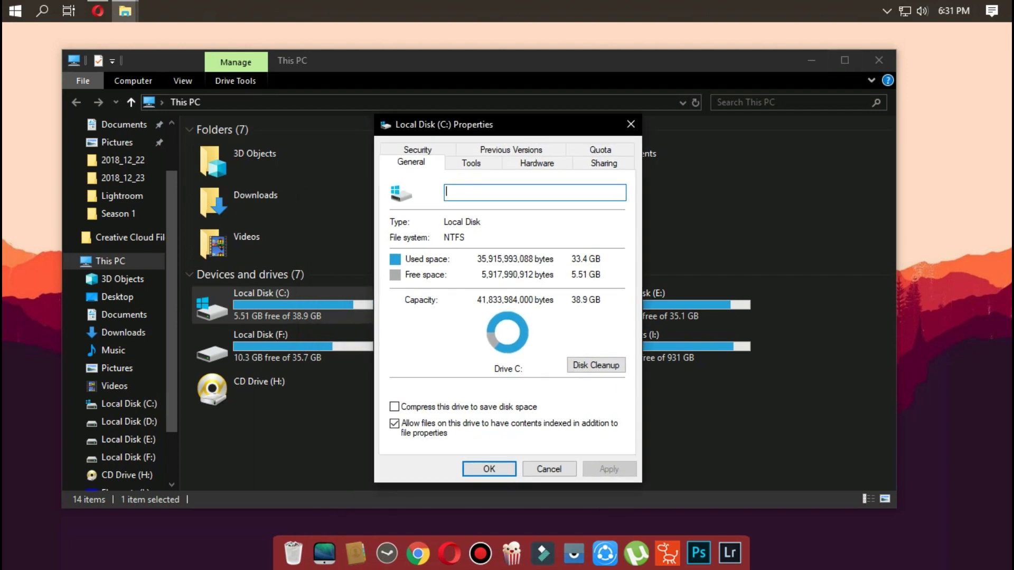
# Run Disk Cleanup for drive C: and start cleaning up its system files
pyautogui.click(596, 365)
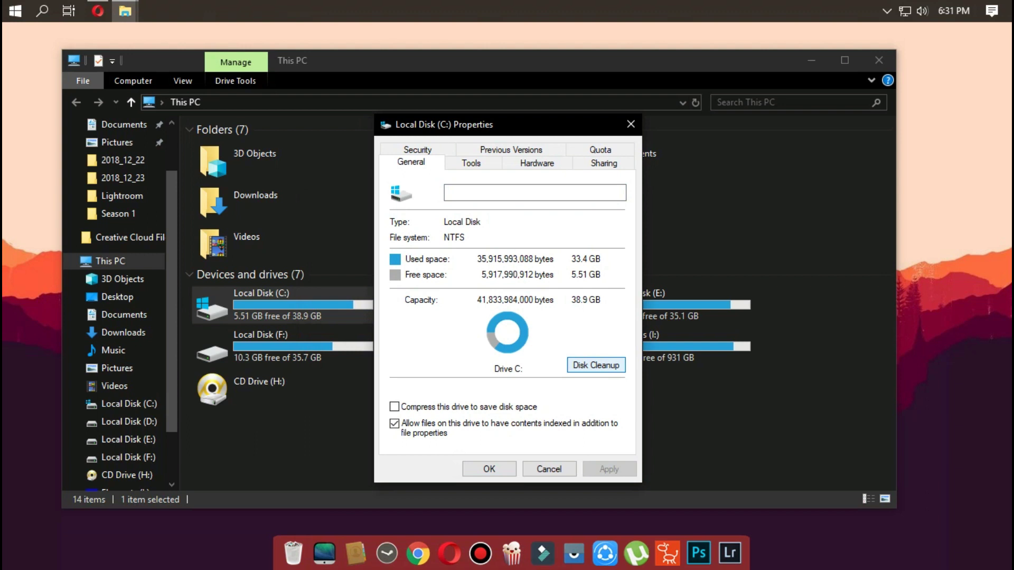
pyautogui.press('Return')
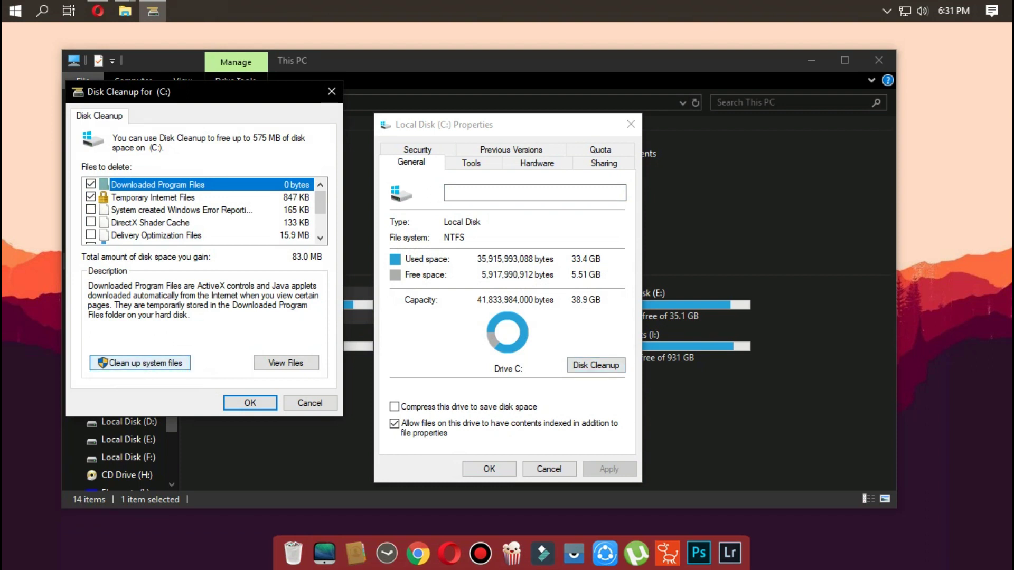
pyautogui.click(140, 362)
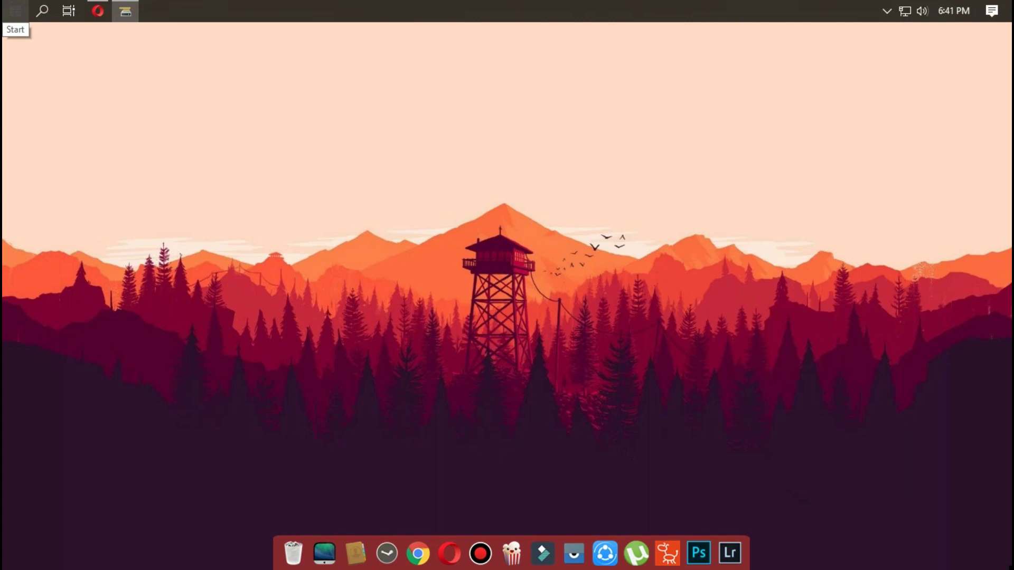
# Open Windows Security from the Update & Security section of Windows Settings
pyautogui.click(15, 11)
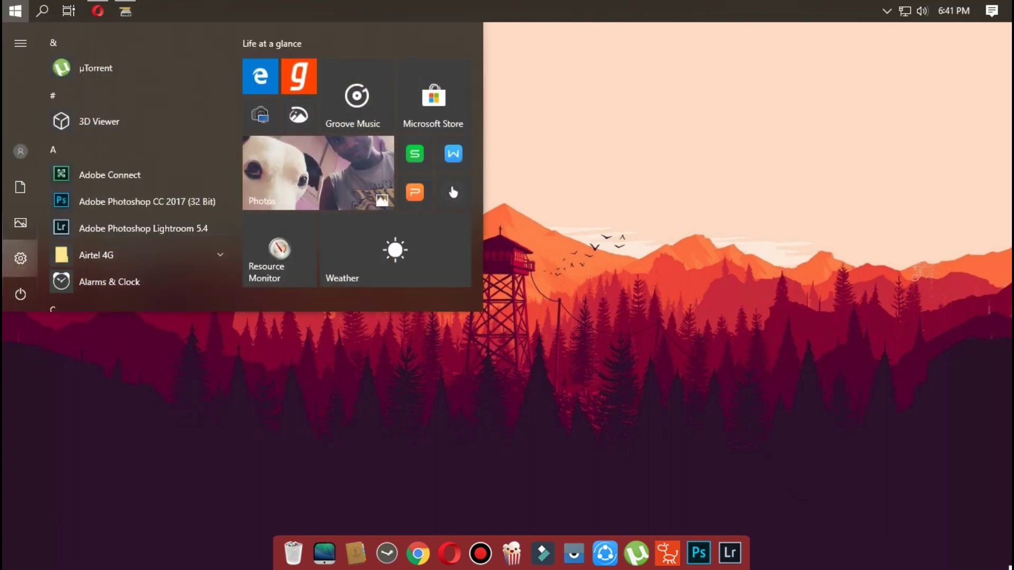
pyautogui.click(453, 192)
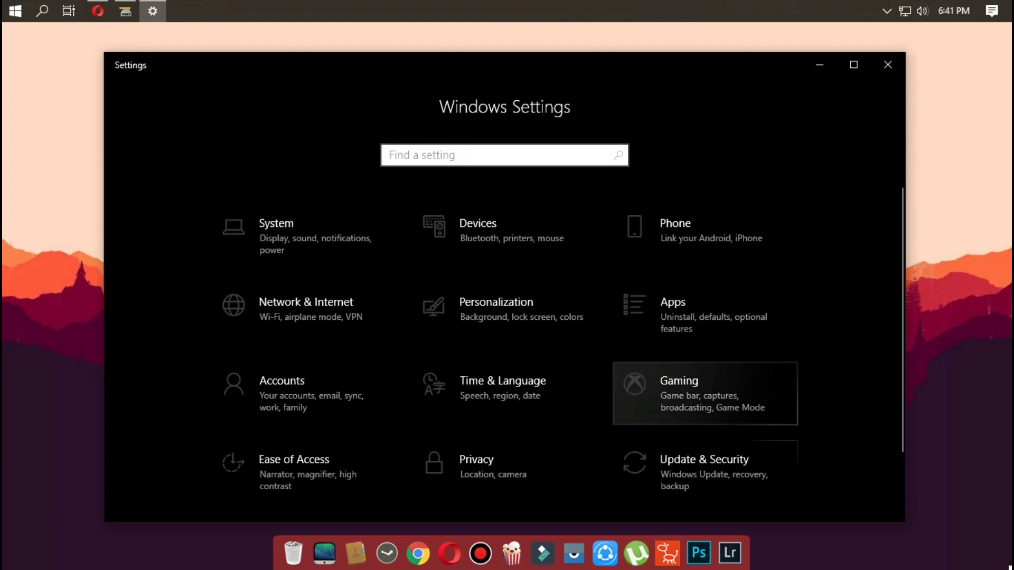
pyautogui.click(750, 472)
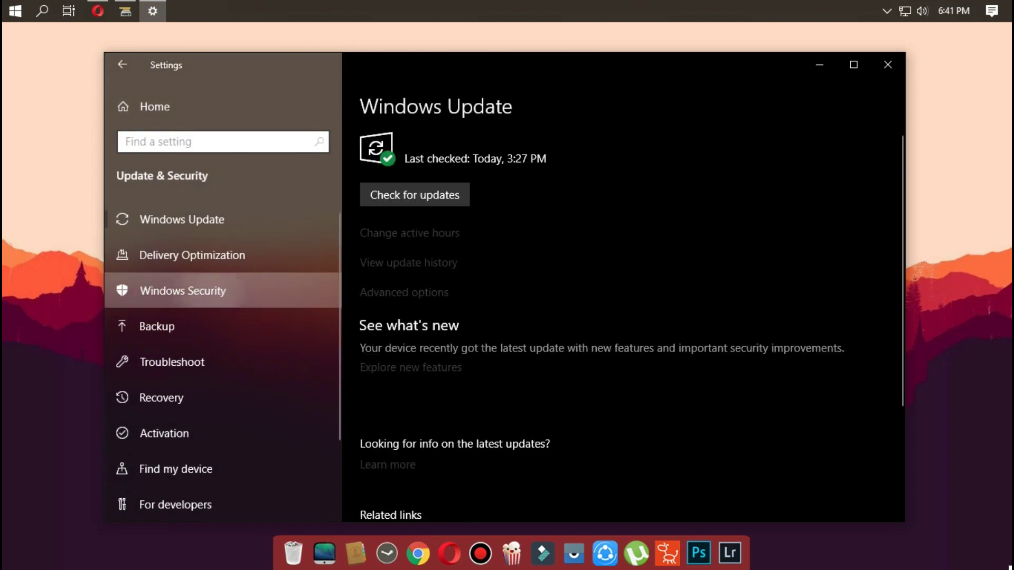
pyautogui.click(183, 290)
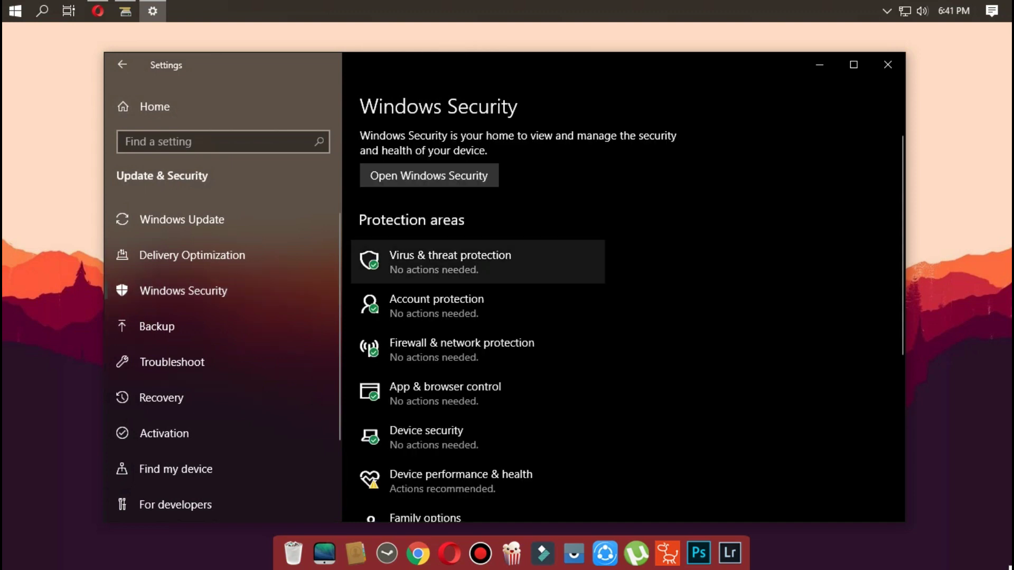
pyautogui.click(429, 175)
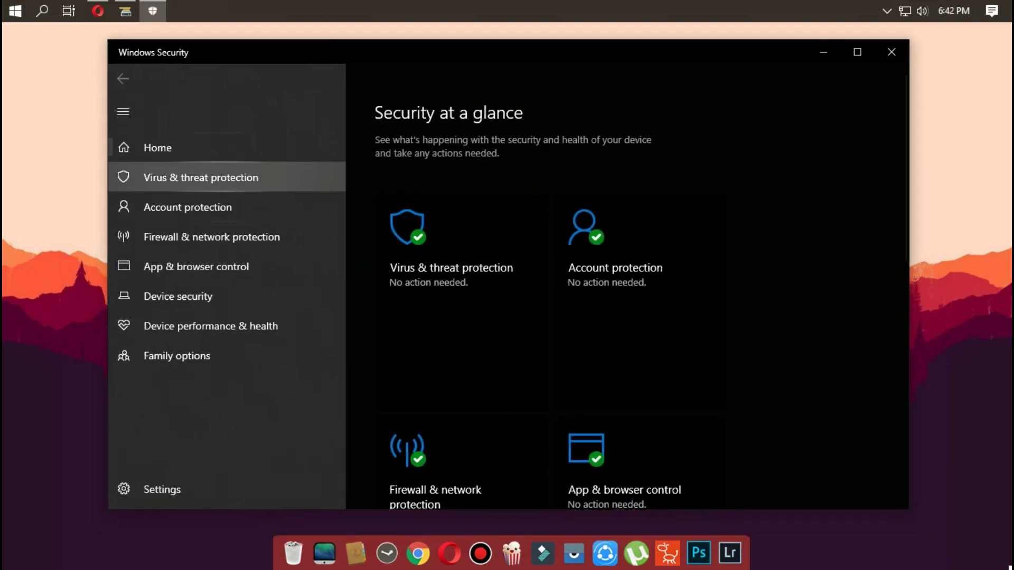
# Examine the scan options available under Virus & threat protection
pyautogui.click(200, 178)
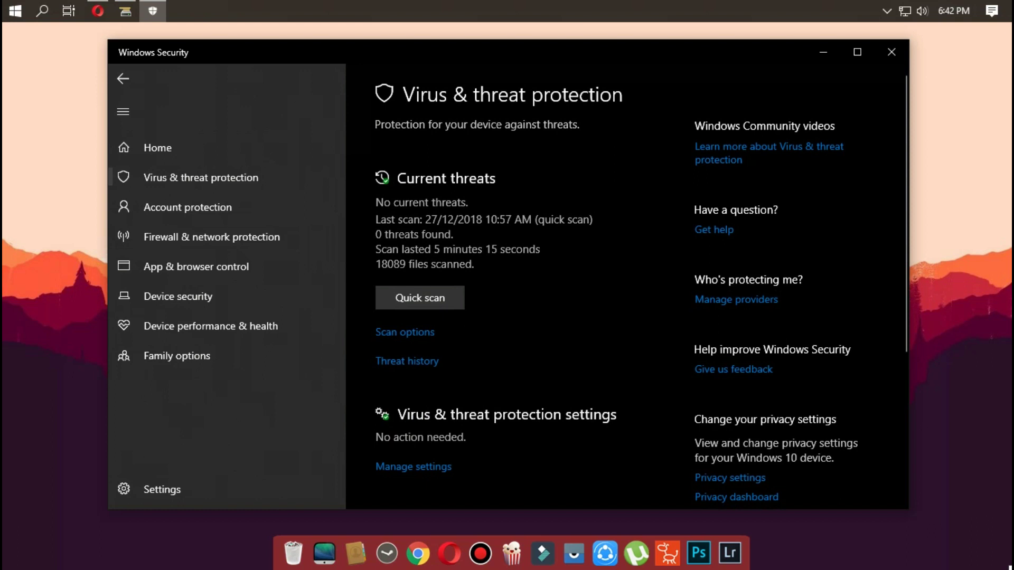
pyautogui.click(405, 332)
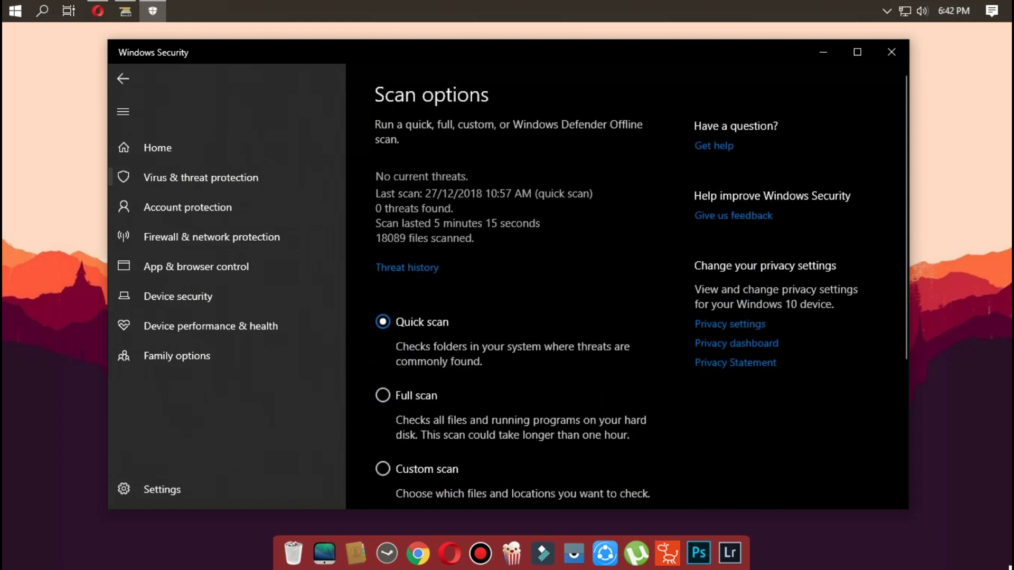
pyautogui.scroll(-3, 627, 290)
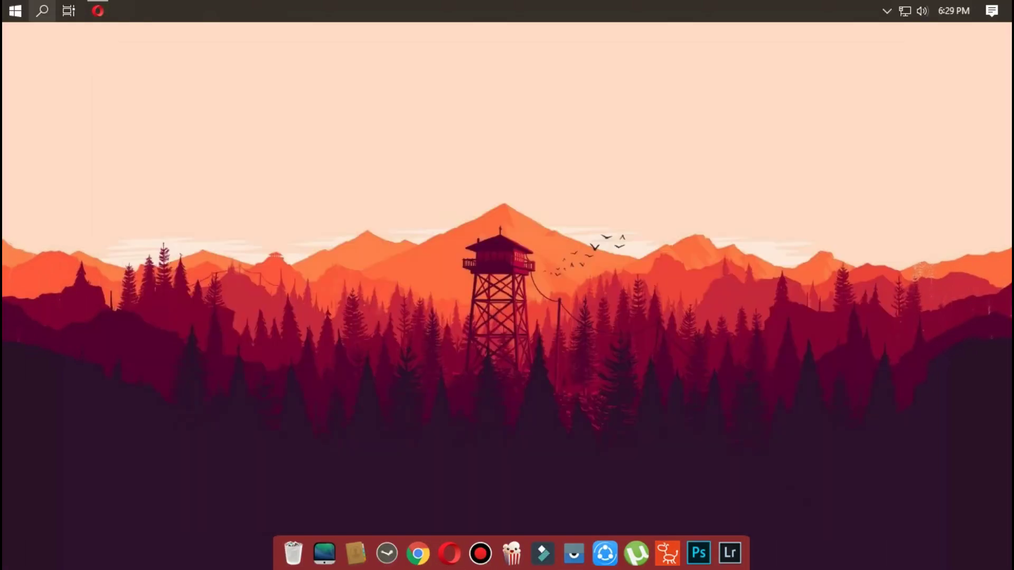
# Search Windows for "power", open Power & sleep settings, and select the High performance plan in the additional power settings
pyautogui.click(42, 10)
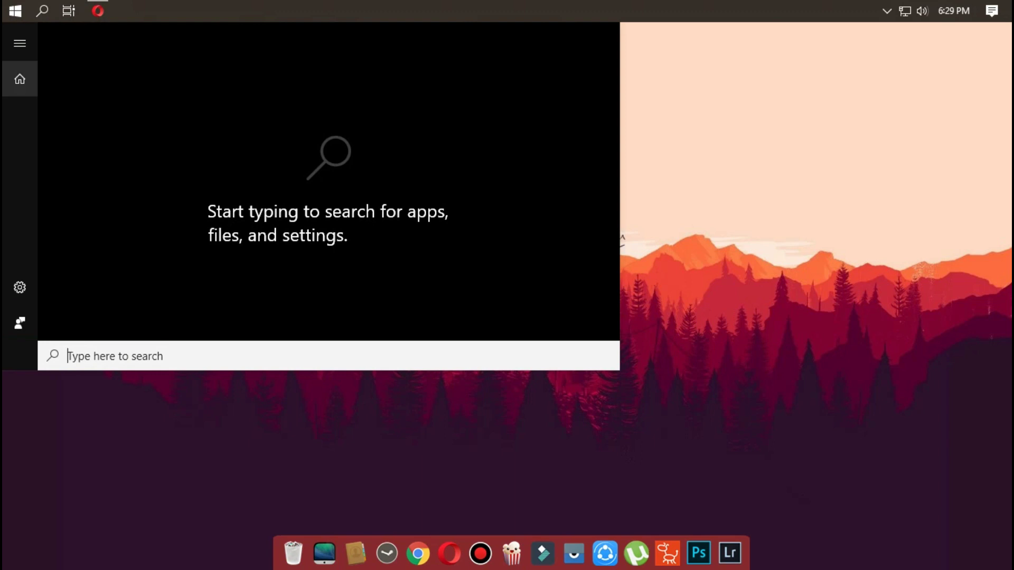
pyautogui.write('power')
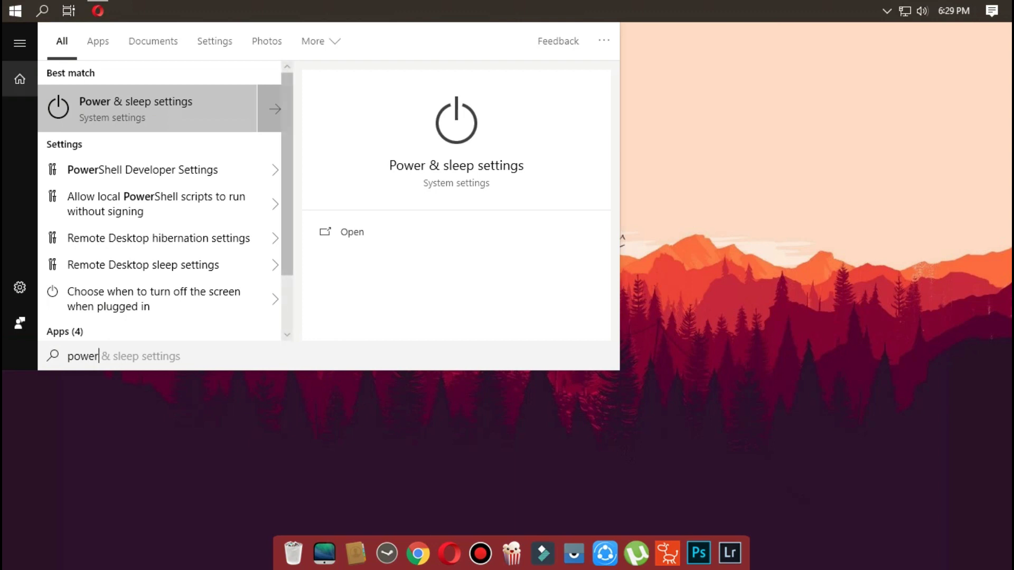
pyautogui.press('Return')
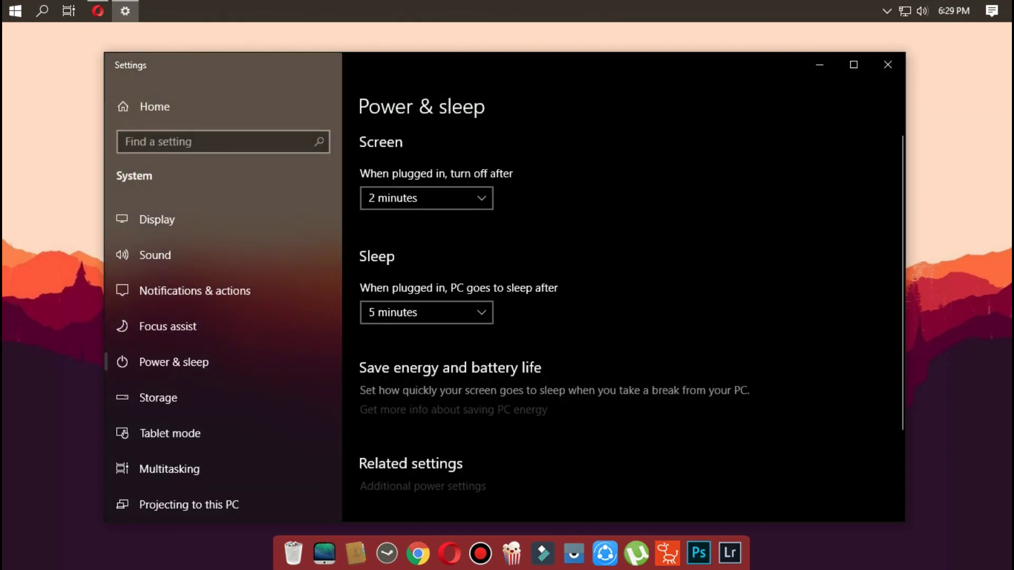
pyautogui.scroll(-3, 632, 323)
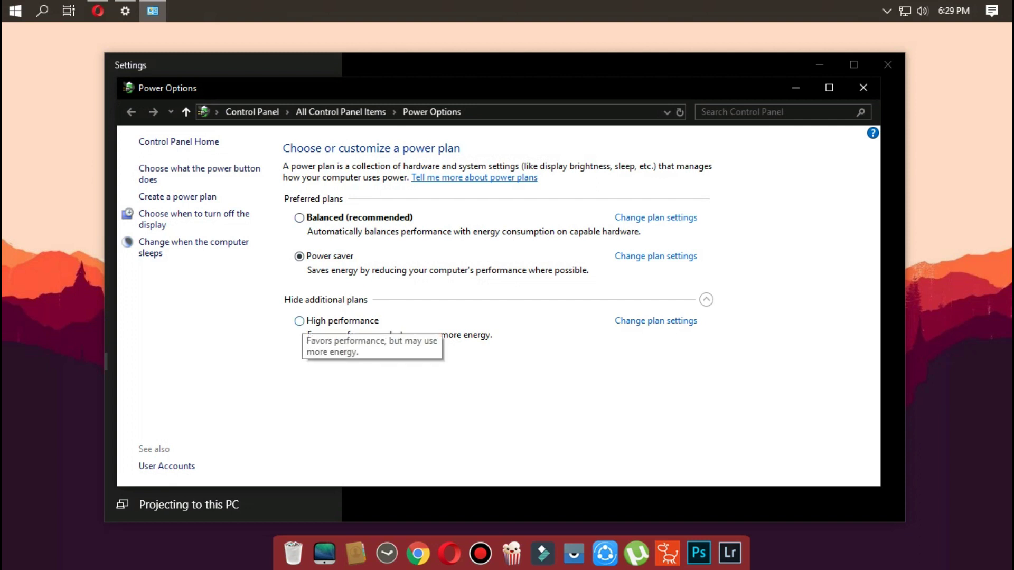
pyautogui.click(299, 320)
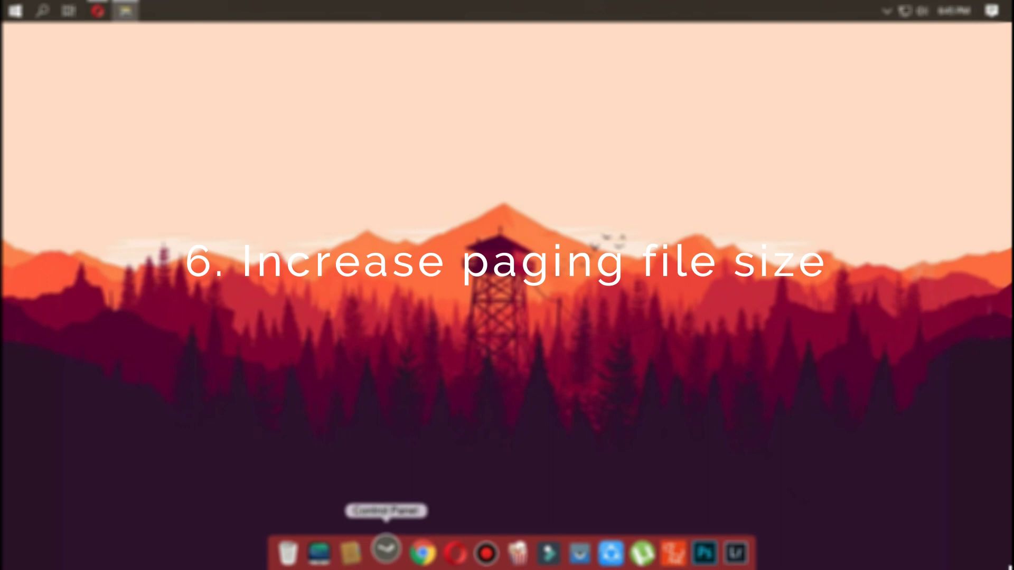
# Open the Virtual Memory settings from the advanced Performance Options of the system in Control Panel
pyautogui.click(387, 553)
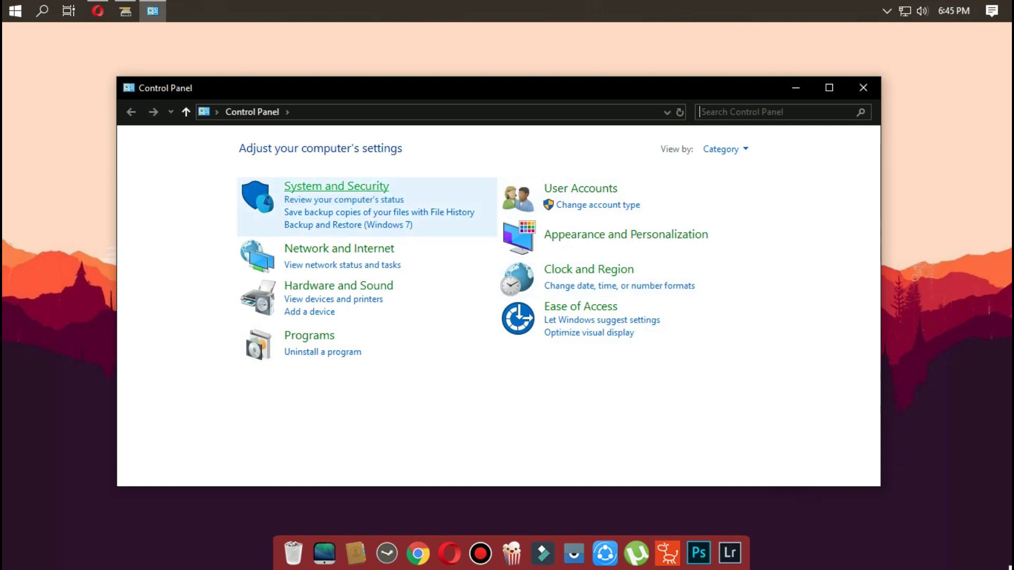
pyautogui.click(336, 186)
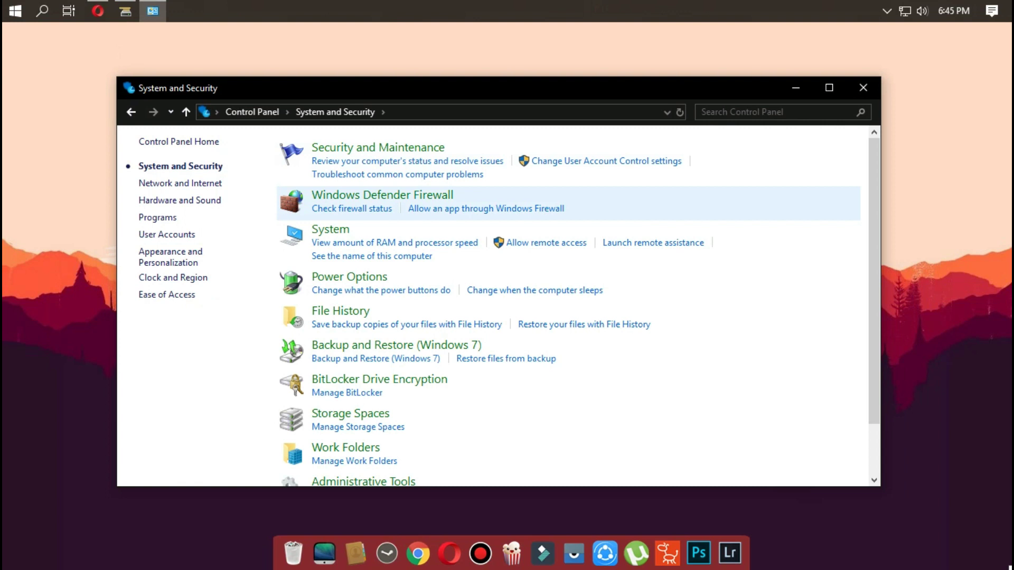
pyautogui.click(330, 230)
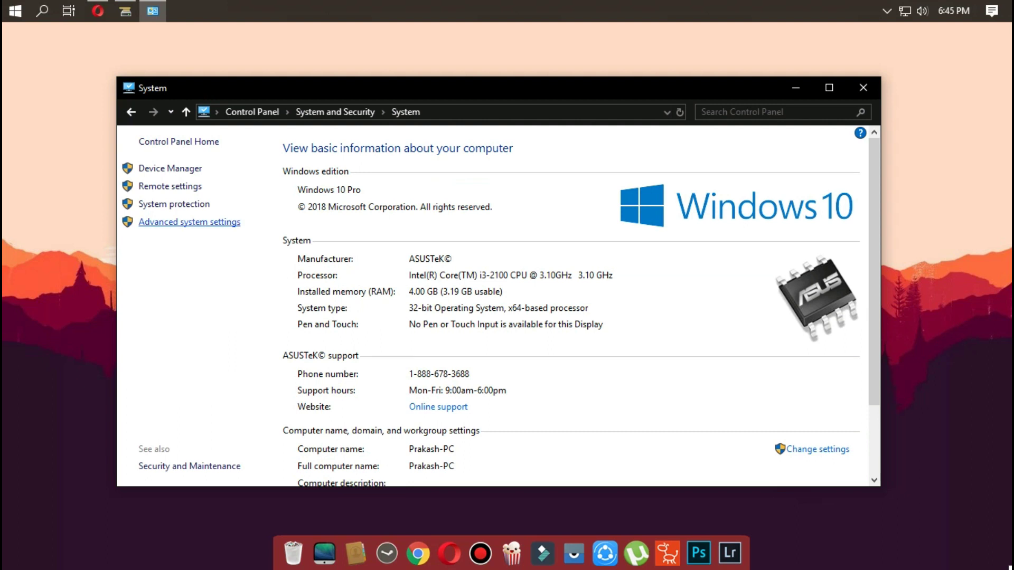
pyautogui.click(189, 222)
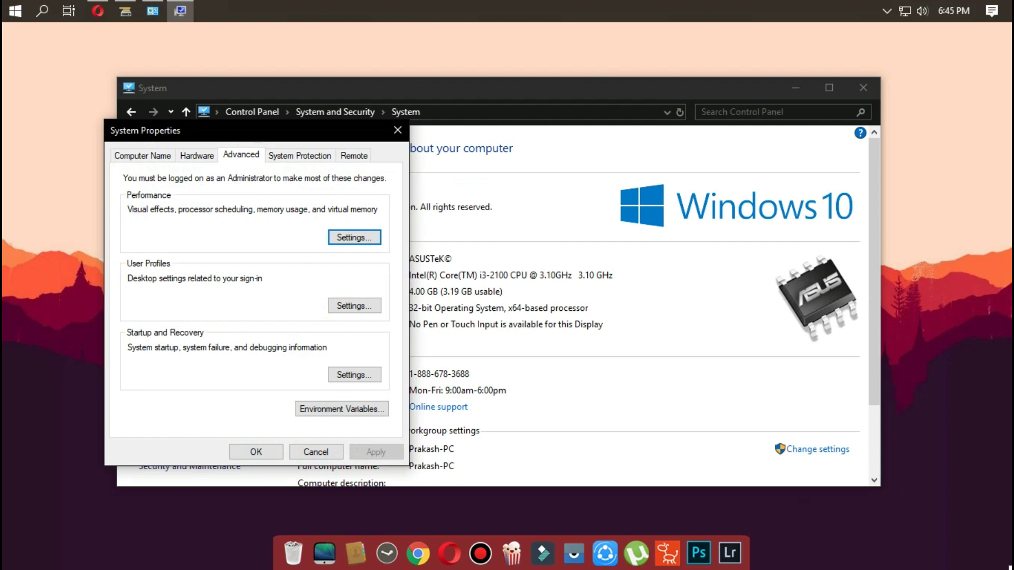
pyautogui.click(354, 237)
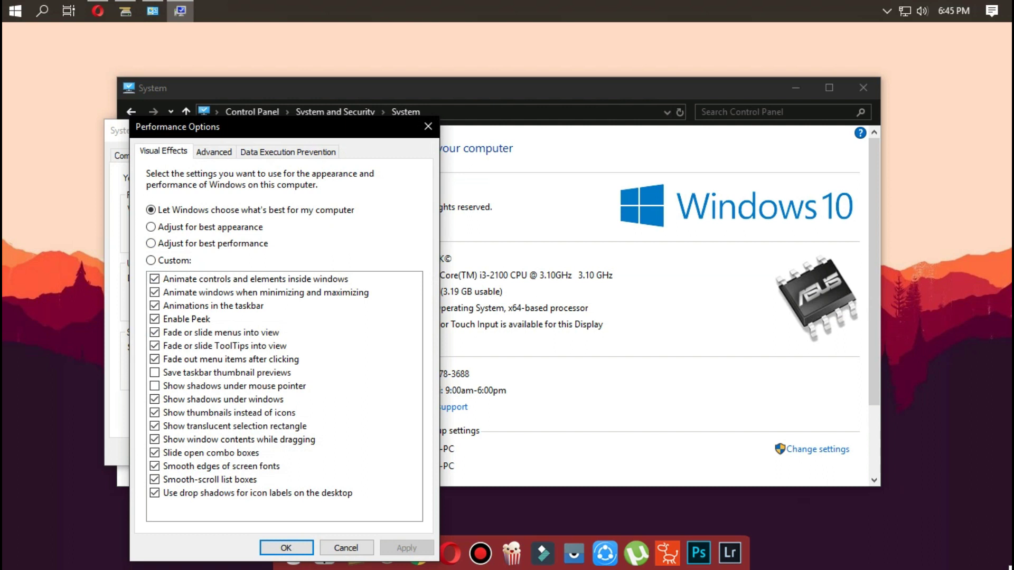
pyautogui.click(213, 152)
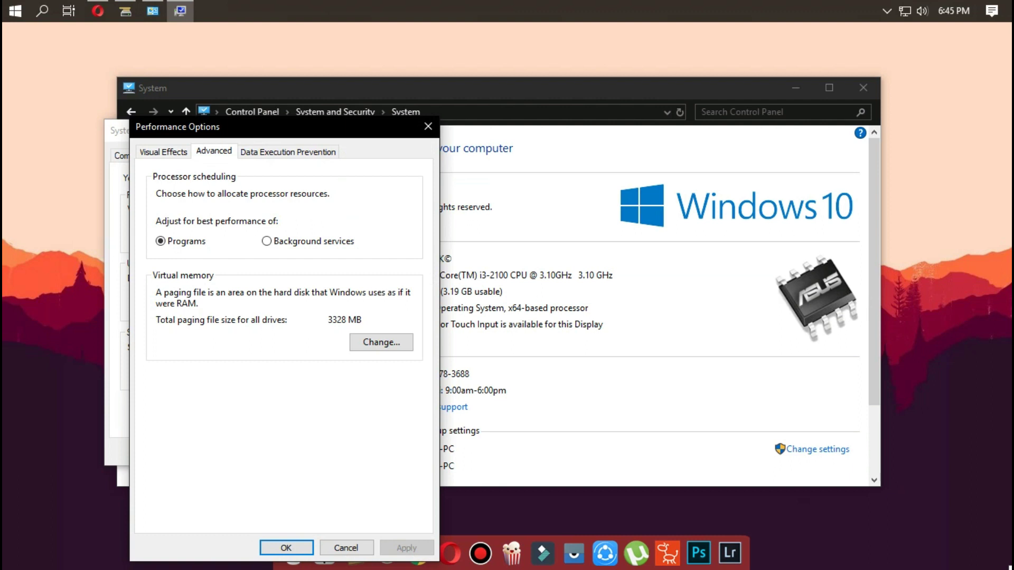
pyautogui.click(381, 342)
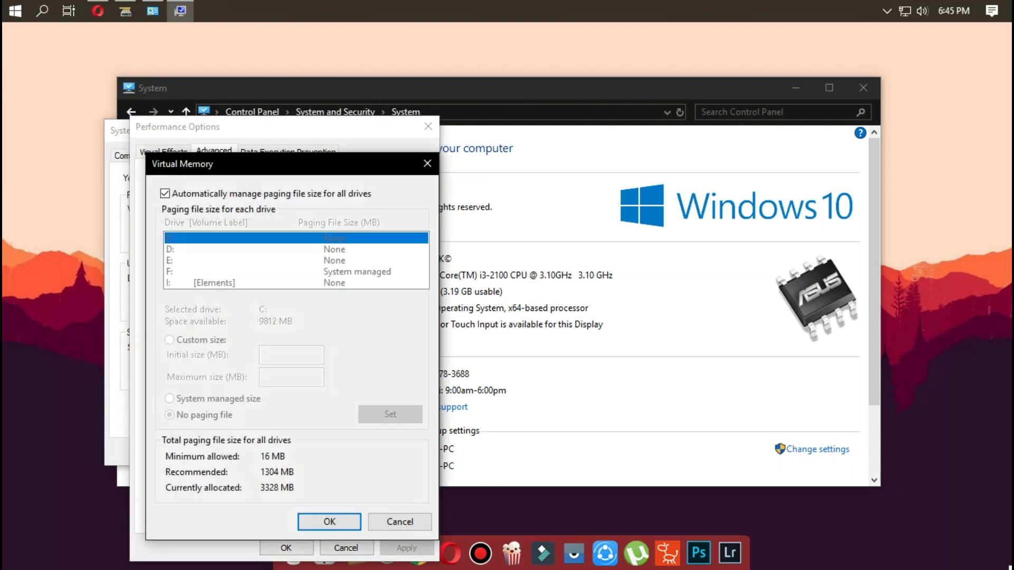
# Disable automatic paging file management and give drive C: a custom paging file with initial size 4500 MB and maximum size 9600 MB
pyautogui.press('space')
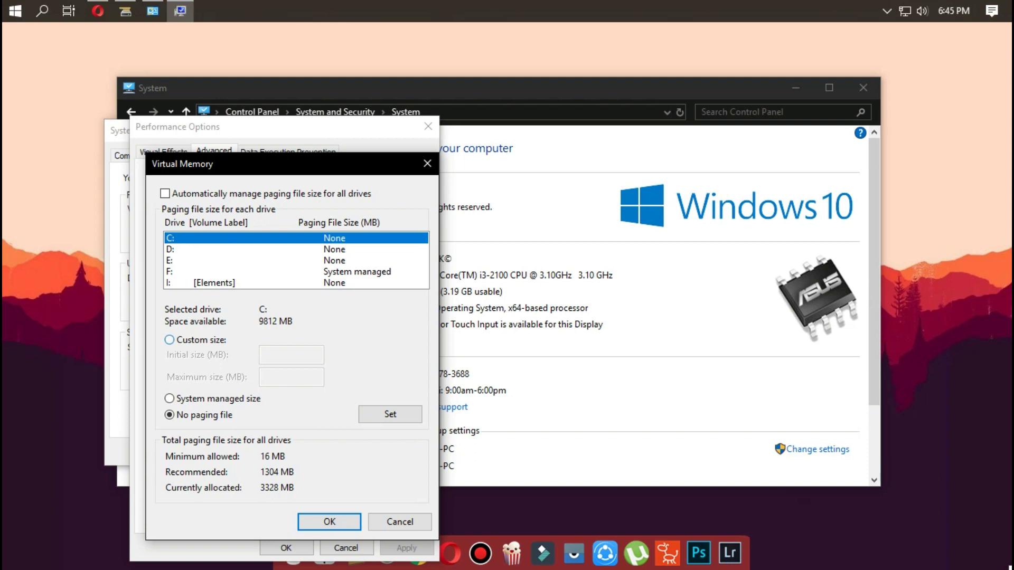
pyautogui.click(169, 340)
pyautogui.click(291, 355)
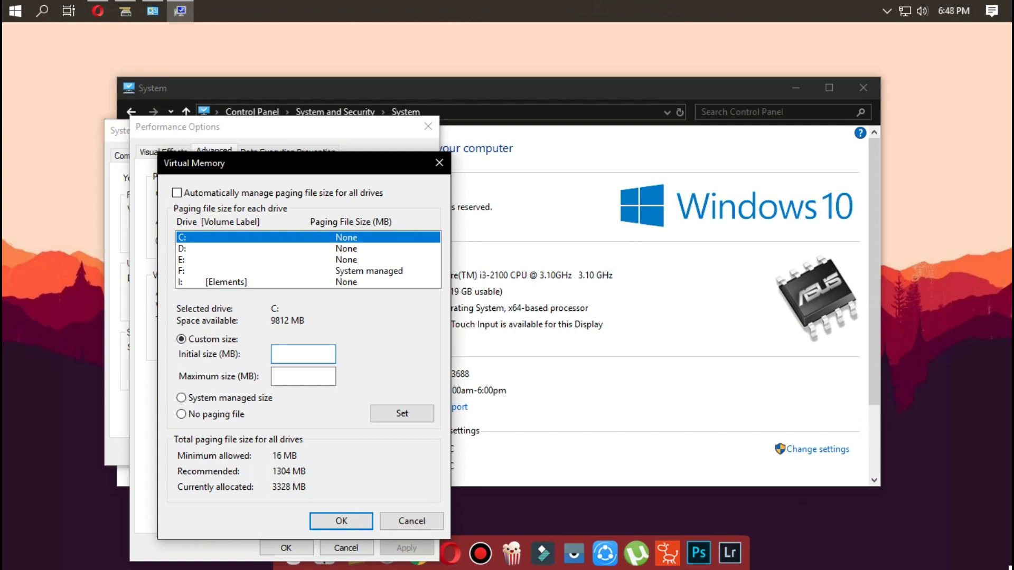
pyautogui.write('4')
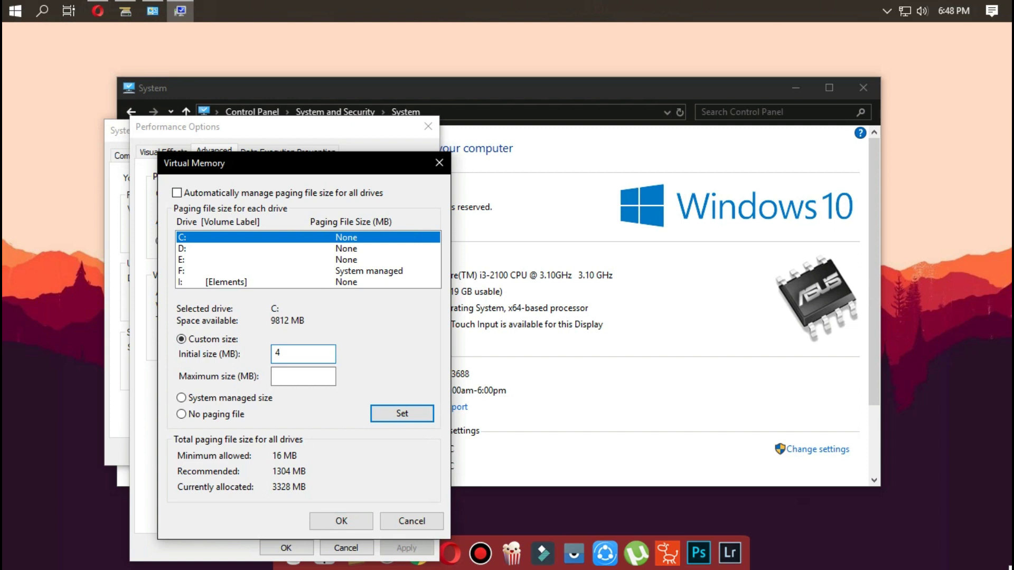
pyautogui.write('500')
pyautogui.click(303, 376)
pyautogui.write('9600')
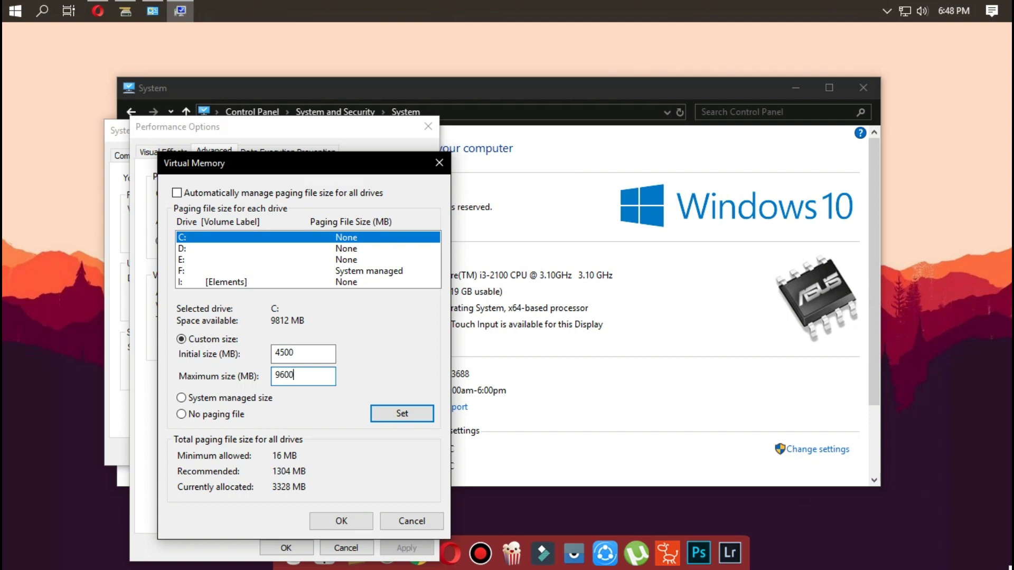
pyautogui.press('Return')
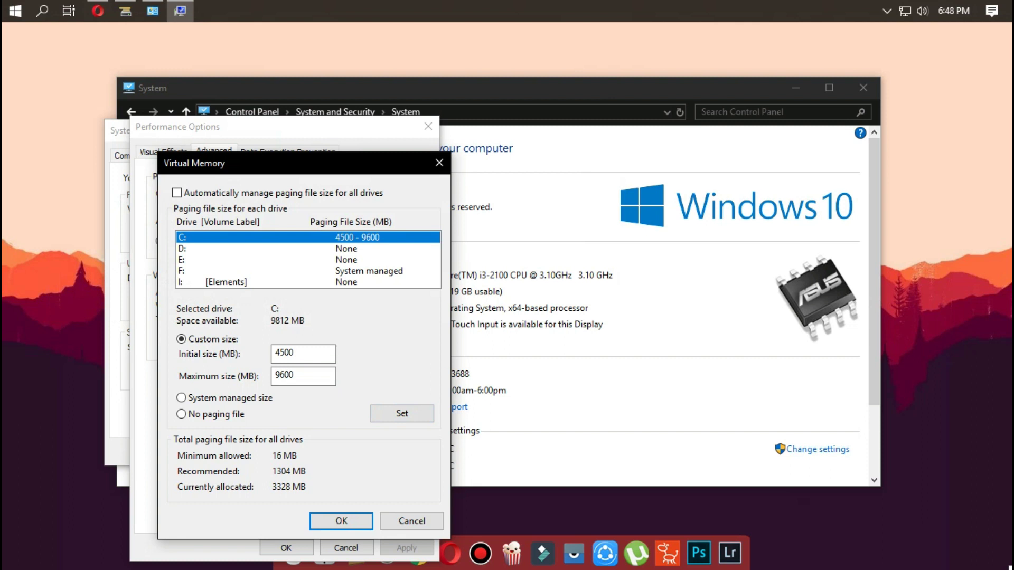
pyautogui.press('Return')
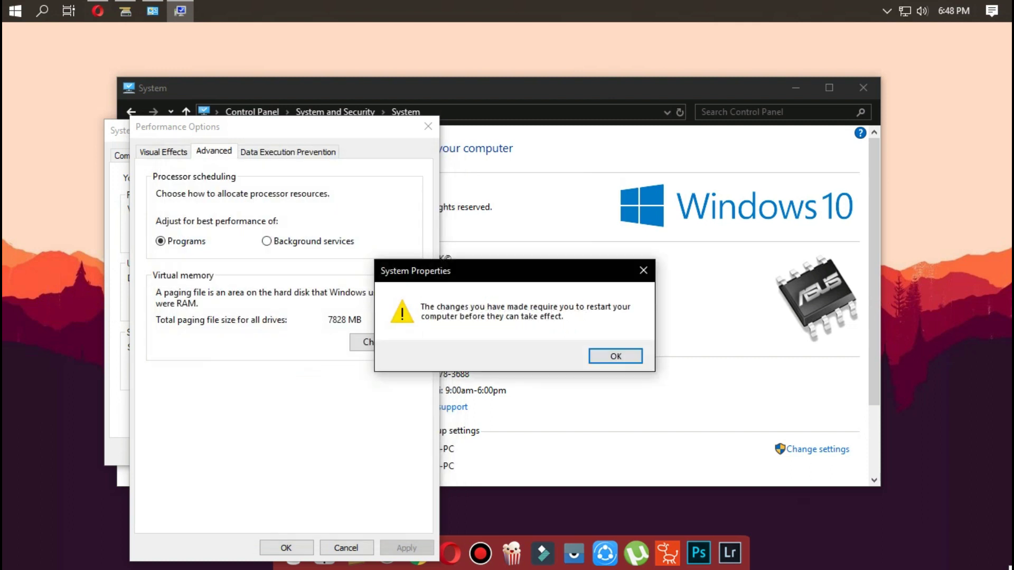